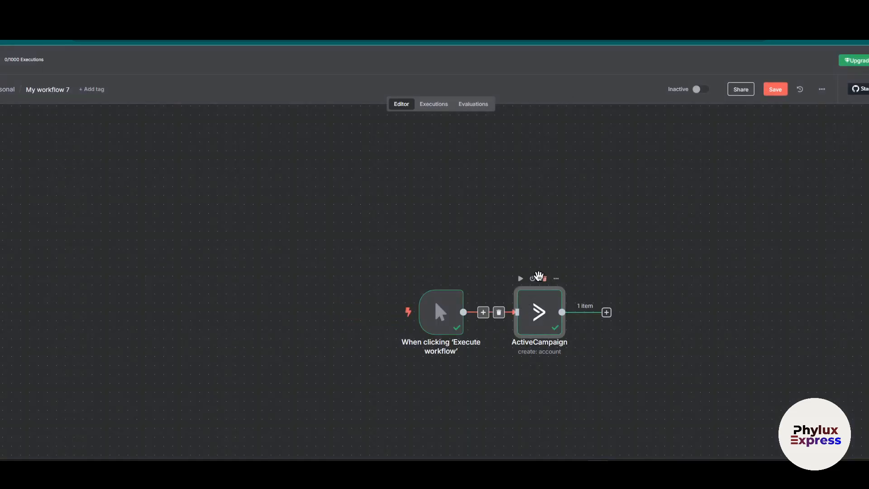
Delete the existing ActiveCampaign node and attach a new ActiveCampaign node with the Create an account action to the manual trigger.
{"action": "left_click", "coordinate": [543, 278]}
{"action": "left_click", "coordinate": [509, 312]}
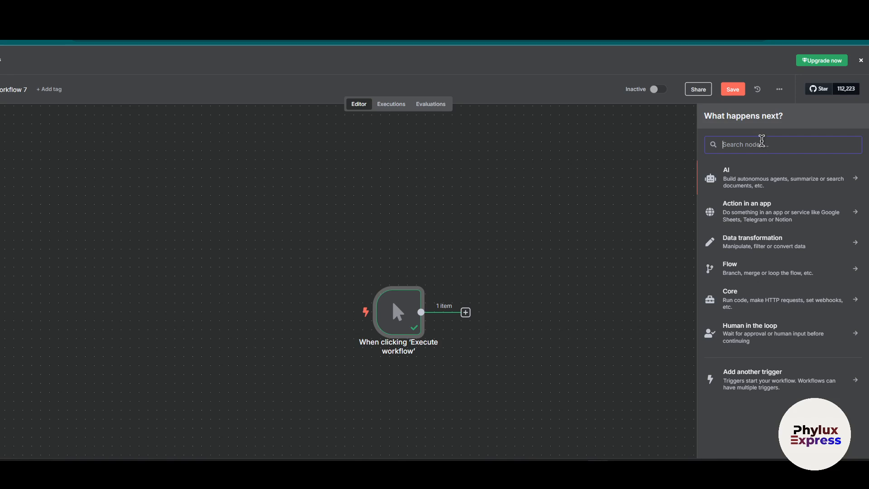
{"action": "type", "text": "a"}
{"action": "key", "text": "BackSpace"}
{"action": "type", "text": "active"}
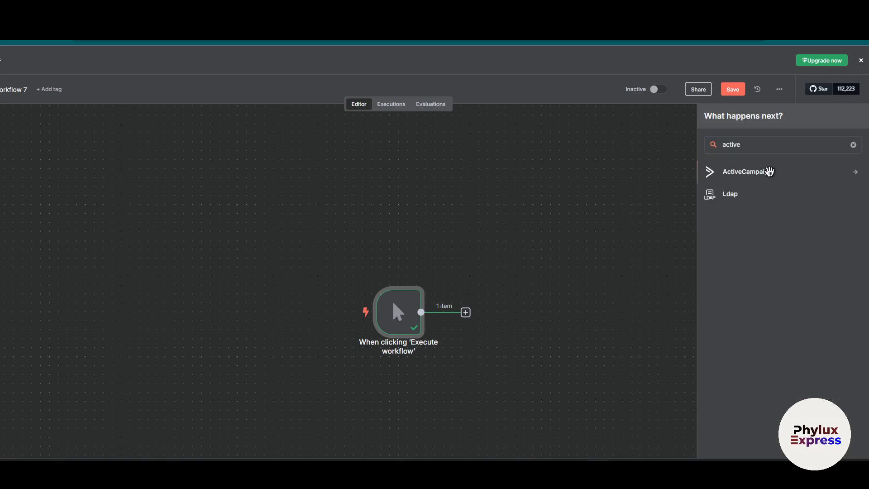
{"action": "left_click", "coordinate": [768, 171]}
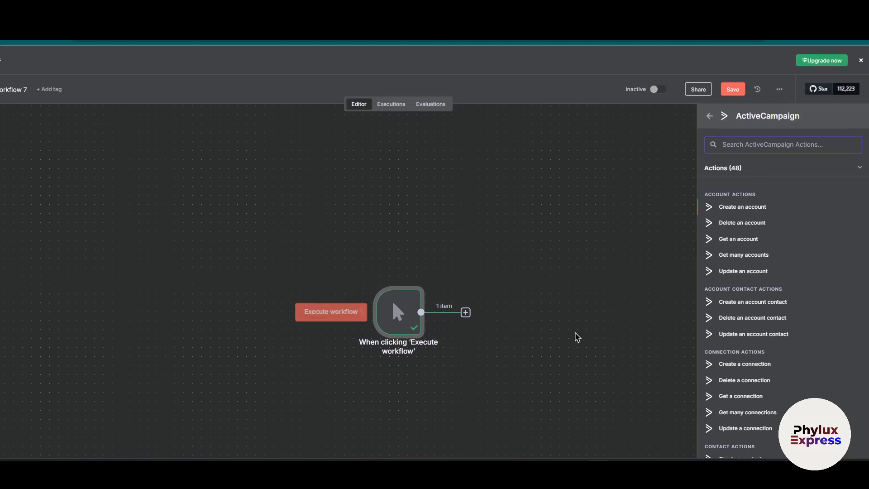
{"action": "mouse_move", "coordinate": [395, 315]}
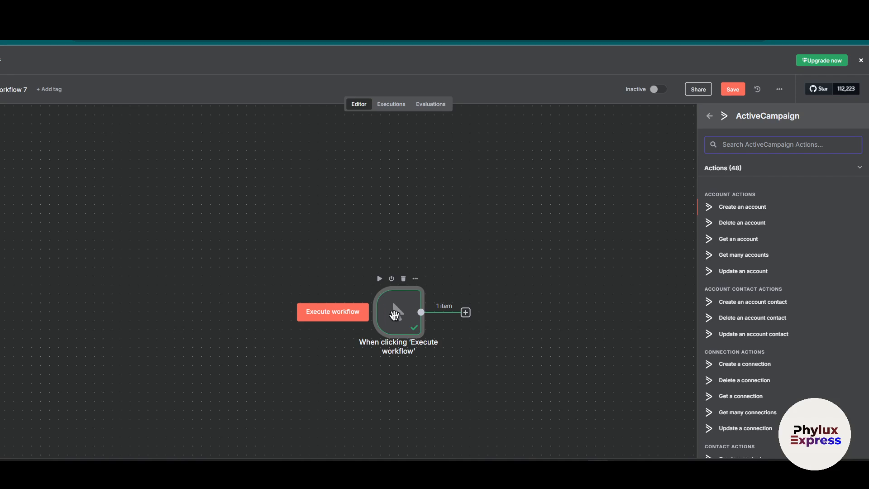
{"action": "left_click", "coordinate": [760, 206]}
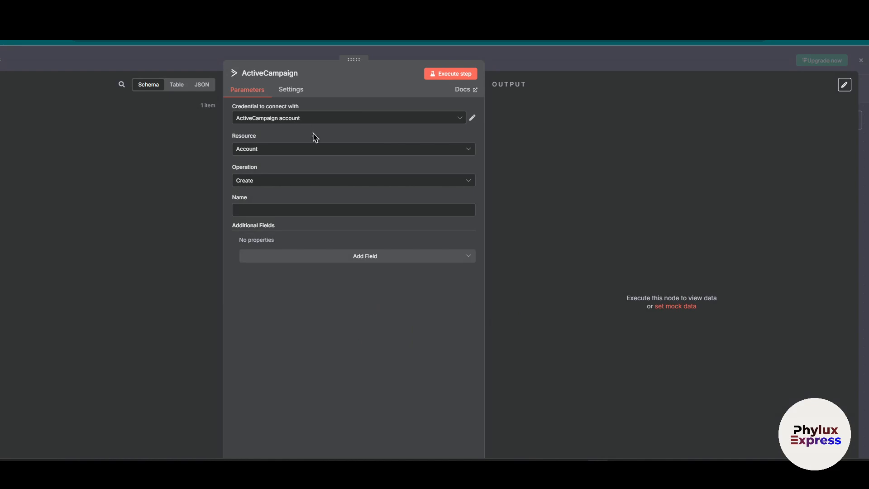
Start a new ActiveCampaign API credential for the node and examine its required API URL and API Key fields.
{"action": "left_click", "coordinate": [320, 118]}
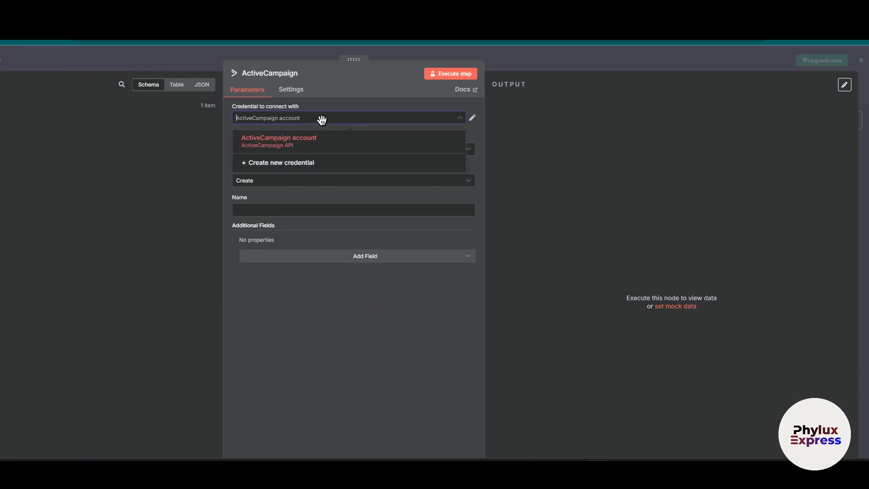
{"action": "left_click", "coordinate": [290, 161]}
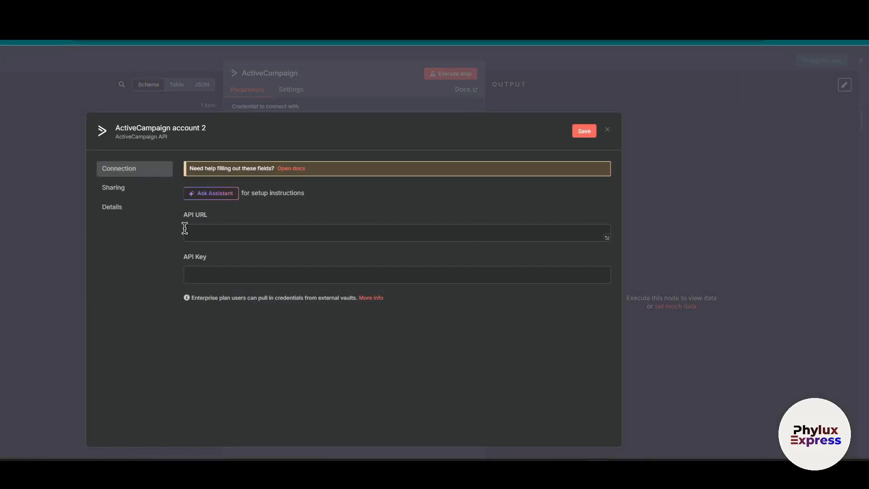
{"action": "left_click_drag", "start_coordinate": [183, 217], "coordinate": [237, 217]}
{"action": "left_click_drag", "start_coordinate": [184, 259], "coordinate": [249, 268]}
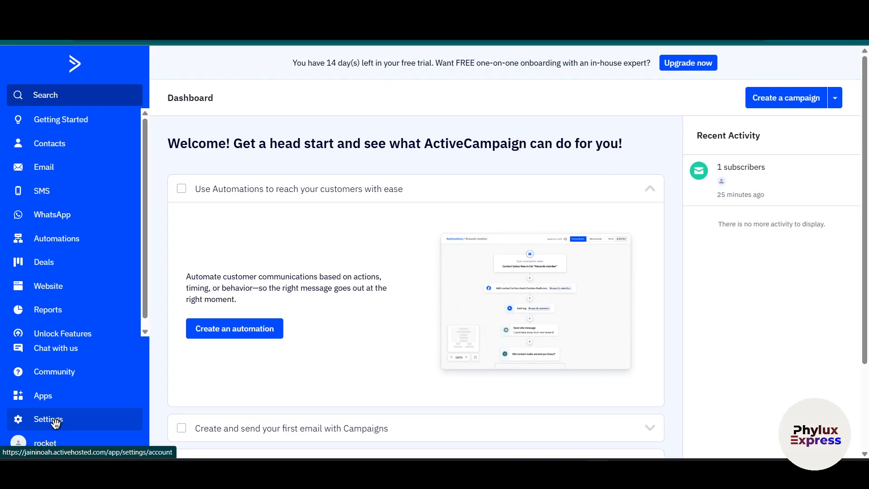
Switch to ActiveCampaign and open the Developer settings that hold the API access URL and key.
{"action": "left_click", "coordinate": [55, 422]}
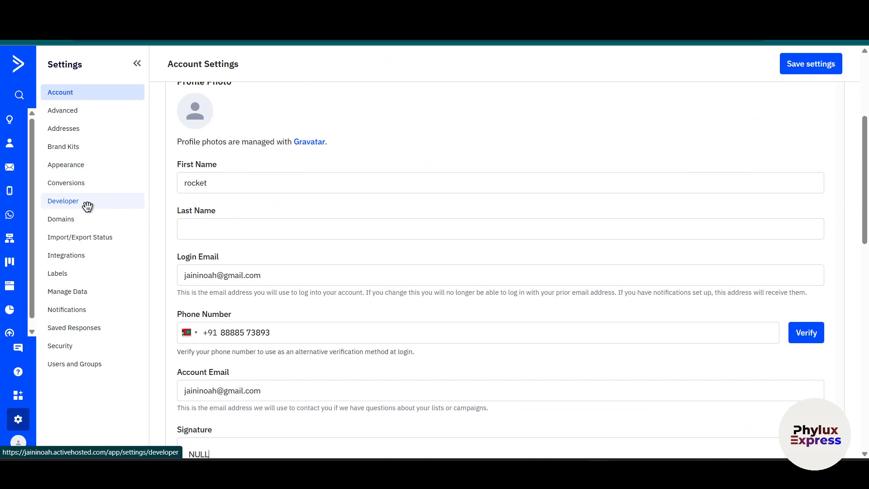
{"action": "left_click", "coordinate": [87, 206]}
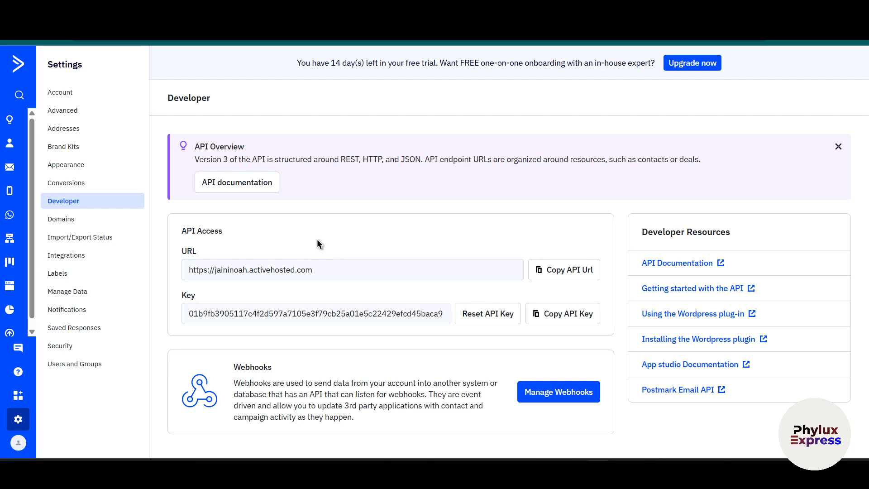
{"action": "left_click_drag", "start_coordinate": [228, 232], "coordinate": [159, 229]}
{"action": "left_click_drag", "start_coordinate": [181, 299], "coordinate": [354, 278]}
{"action": "left_click", "coordinate": [446, 248]}
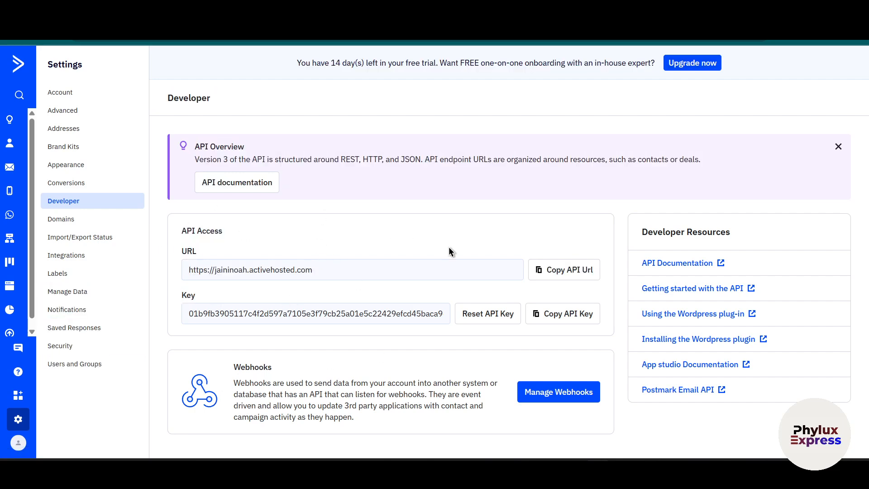
Copy the API URL from ActiveCampaign and paste it into the new n8n credential's API URL field.
{"action": "left_click", "coordinate": [562, 271]}
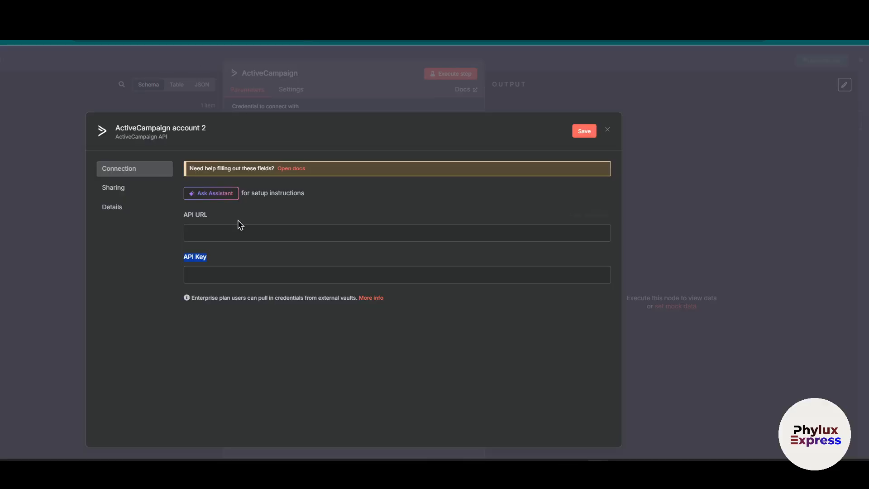
{"action": "left_click", "coordinate": [236, 228]}
{"action": "key", "text": "ctrl+v"}
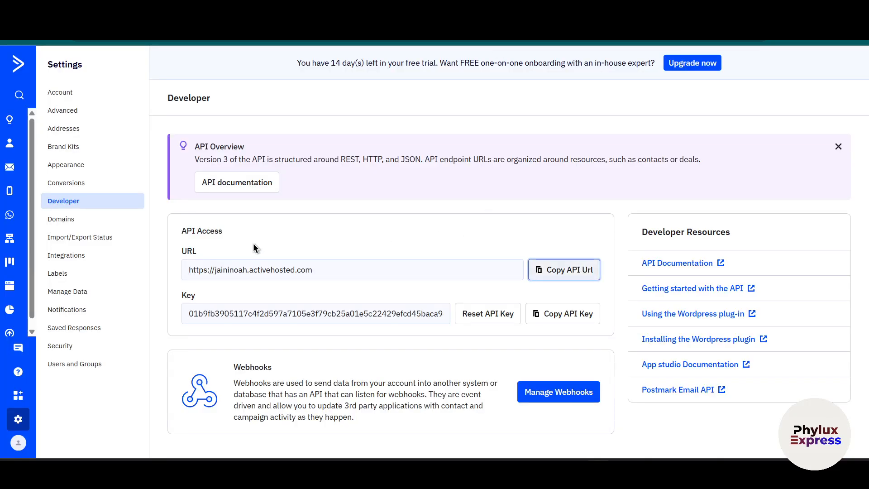
Copy the API key from ActiveCampaign into the n8n credential's API Key field, and save and close the credential.
{"action": "left_click", "coordinate": [559, 313]}
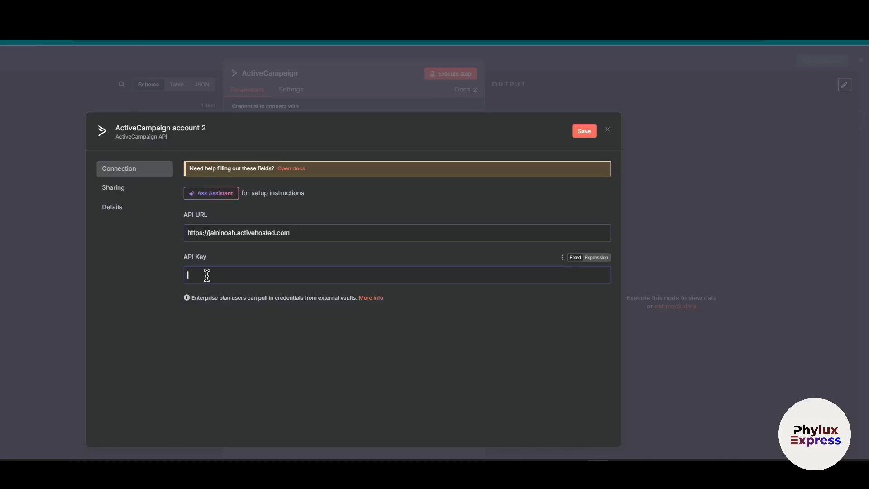
{"action": "key", "text": "ctrl+v"}
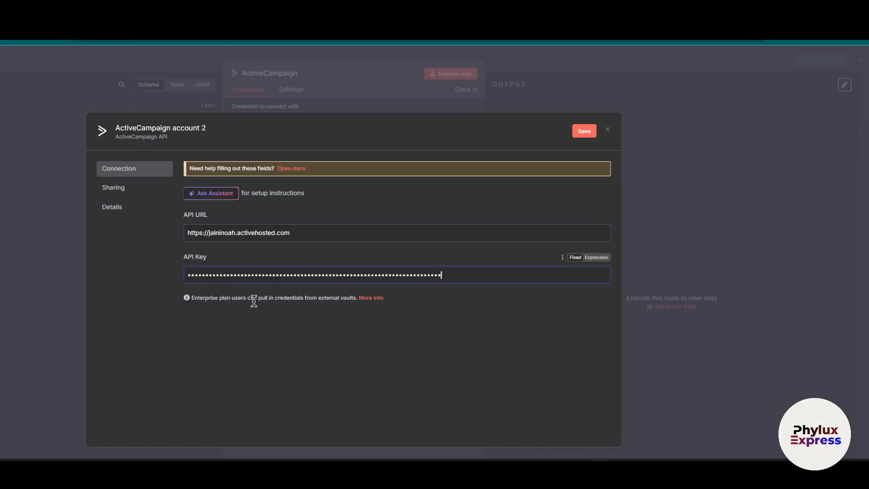
{"action": "left_click", "coordinate": [583, 131]}
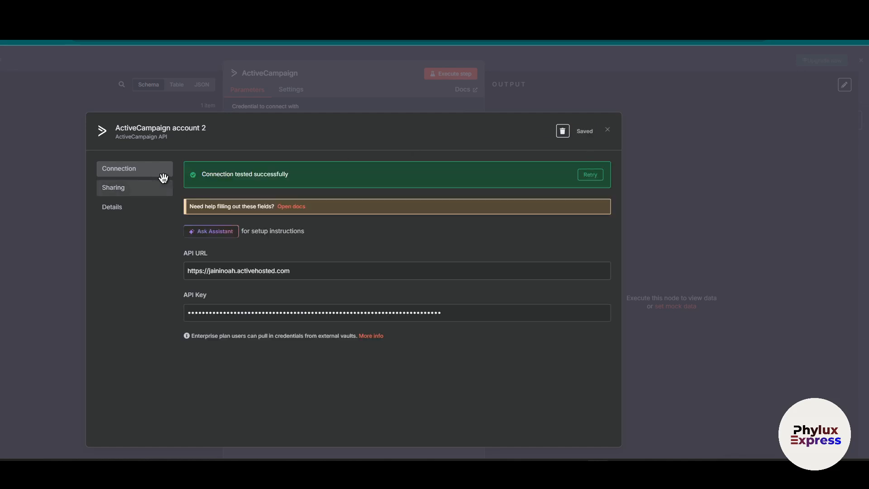
{"action": "left_click_drag", "start_coordinate": [197, 176], "coordinate": [342, 173]}
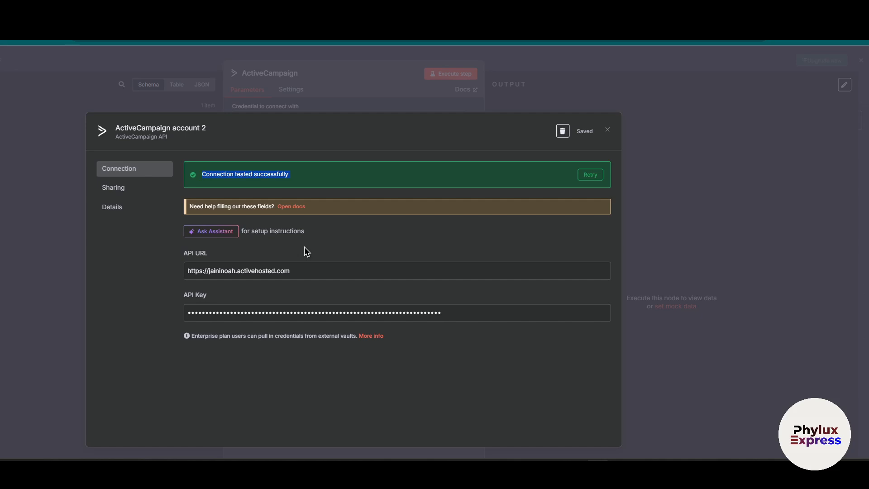
{"action": "left_click", "coordinate": [607, 129]}
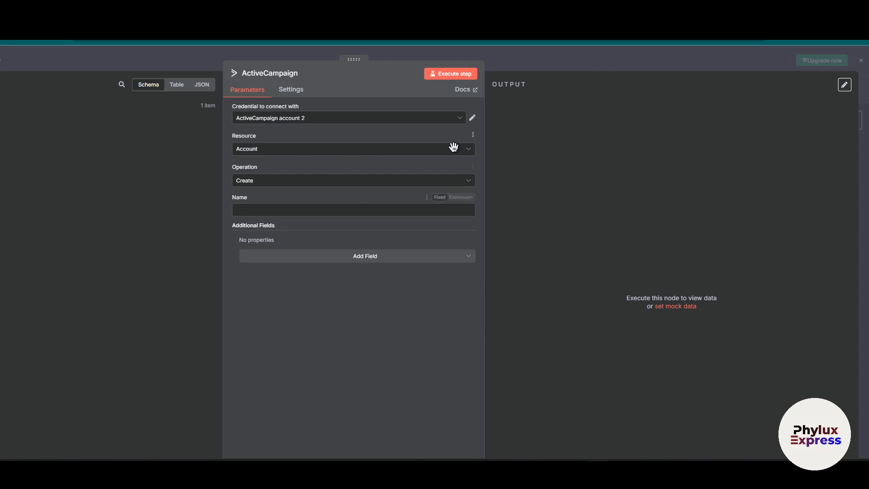
Examine the resource options of the ActiveCampaign node and choose Account.
{"action": "left_click", "coordinate": [415, 150]}
{"action": "left_click", "coordinate": [278, 167]}
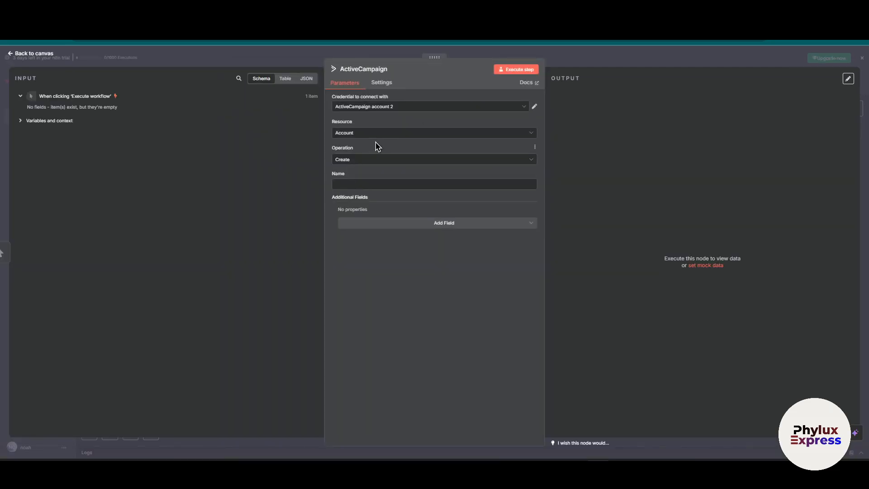
{"action": "left_click", "coordinate": [378, 133]}
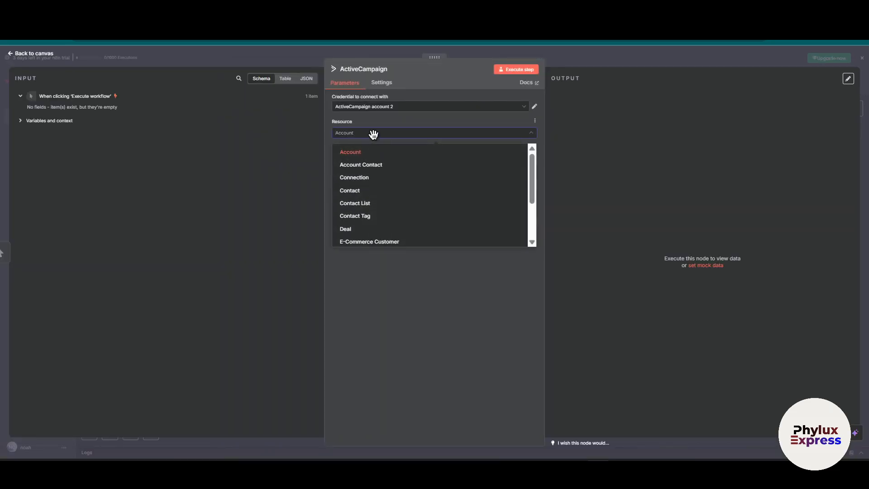
{"action": "left_click_drag", "start_coordinate": [373, 123], "coordinate": [313, 111]}
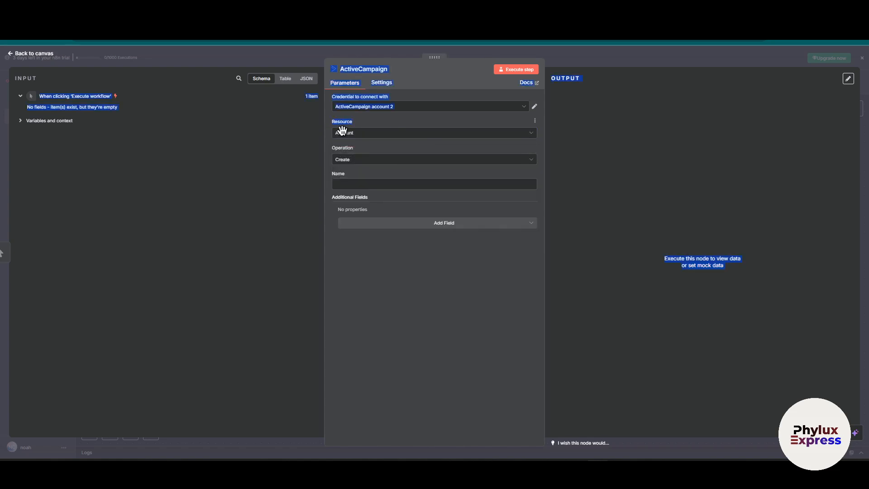
{"action": "left_click", "coordinate": [345, 131]}
{"action": "left_click", "coordinate": [377, 154]}
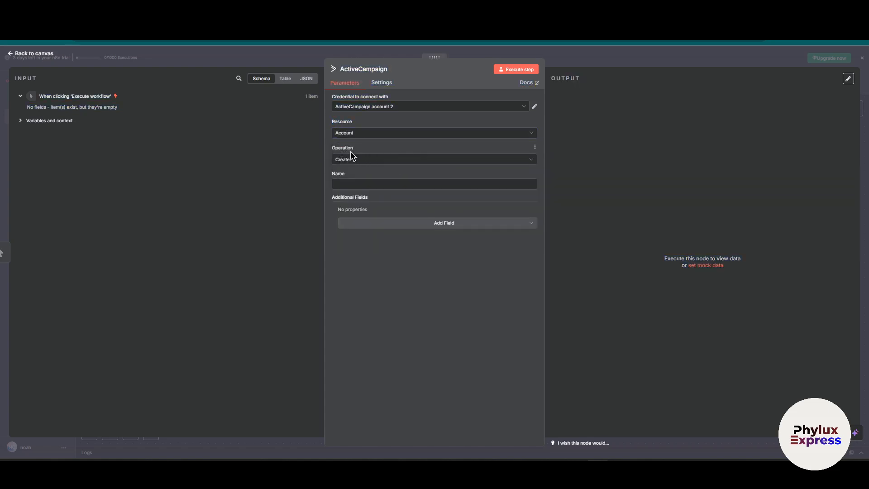
{"action": "left_click", "coordinate": [362, 132]}
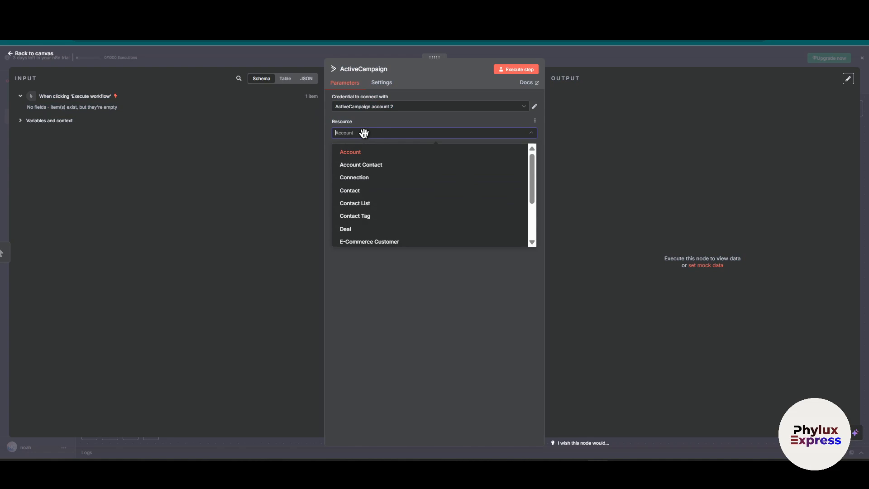
{"action": "scroll", "coordinate": [394, 186], "scroll_direction": "down", "scroll_amount": 3}
{"action": "scroll", "coordinate": [397, 190], "scroll_direction": "up", "scroll_amount": 3}
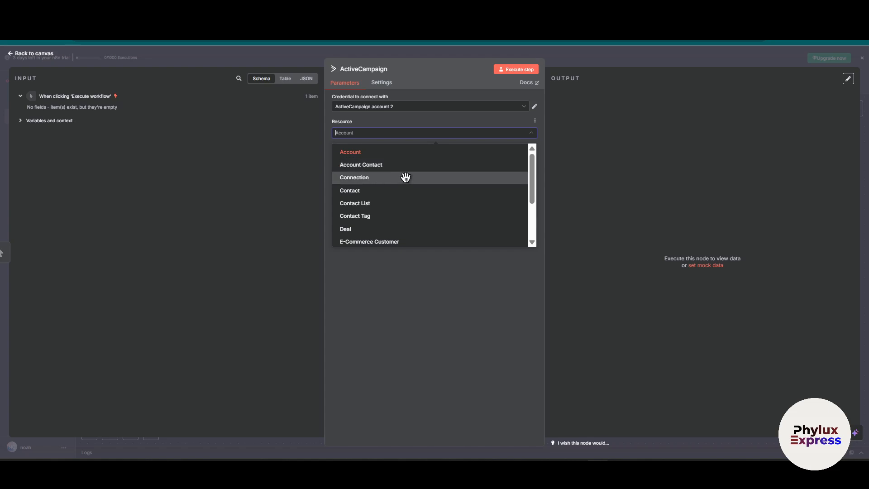
{"action": "left_click", "coordinate": [389, 151]}
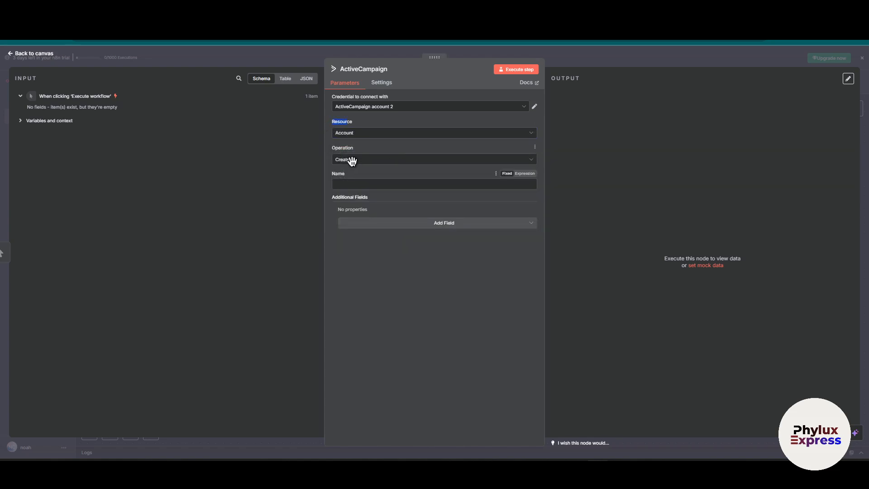
Examine the operations offered for the Account resource.
{"action": "left_click_drag", "start_coordinate": [352, 148], "coordinate": [273, 174]}
{"action": "left_click", "coordinate": [387, 160]}
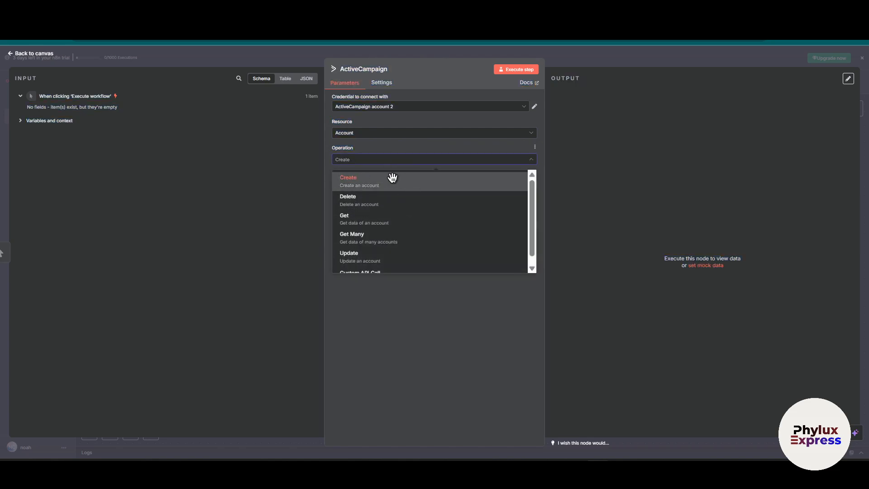
{"action": "scroll", "coordinate": [393, 245], "scroll_direction": "down", "scroll_amount": 1}
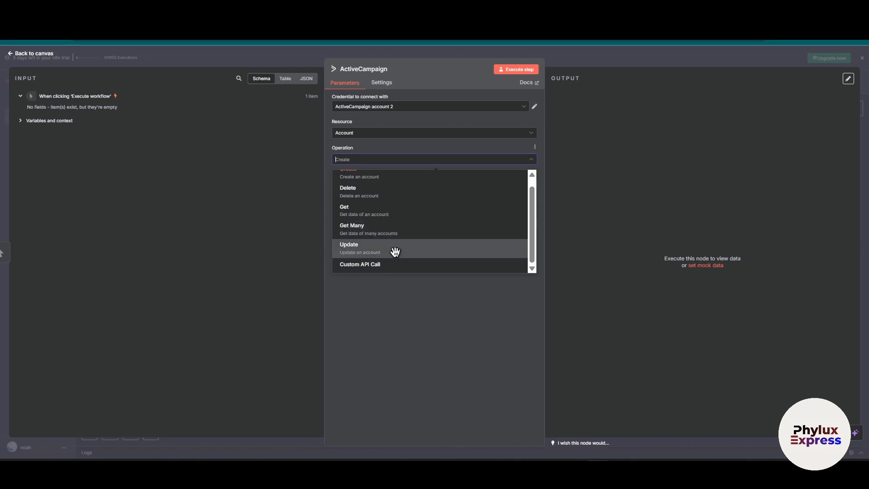
{"action": "left_click", "coordinate": [391, 293]}
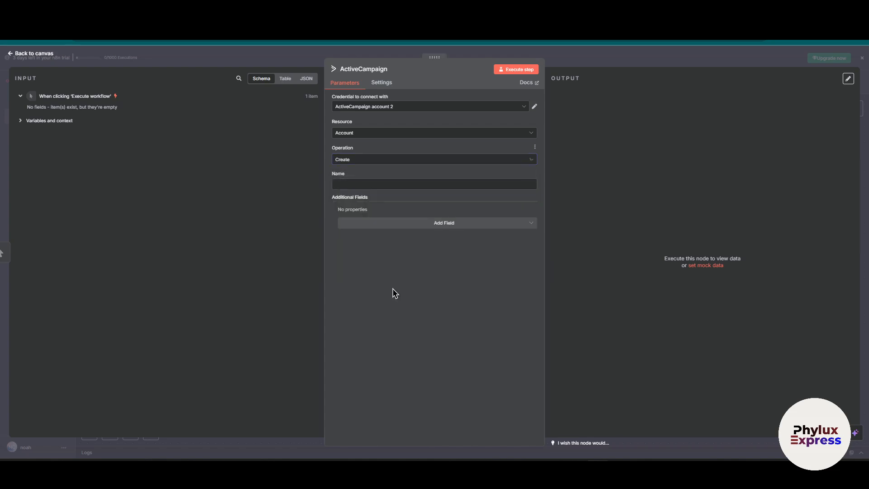
Set the account name to Account 1, execute the node and inspect its output as a table and as a schema.
{"action": "left_click", "coordinate": [372, 184]}
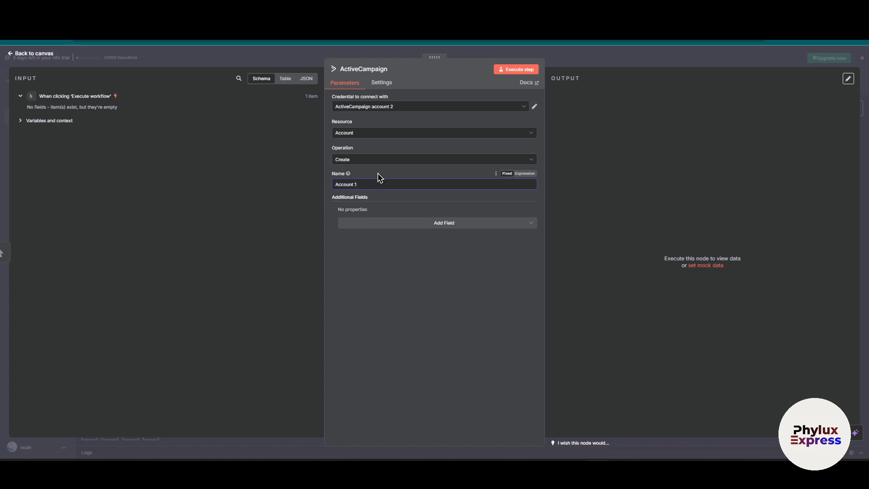
{"action": "left_click", "coordinate": [510, 70]}
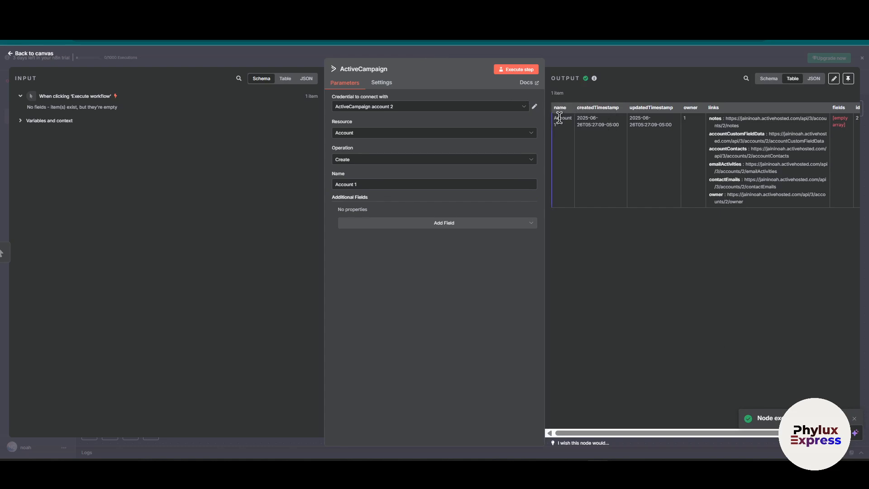
{"action": "left_click_drag", "start_coordinate": [559, 117], "coordinate": [590, 125]}
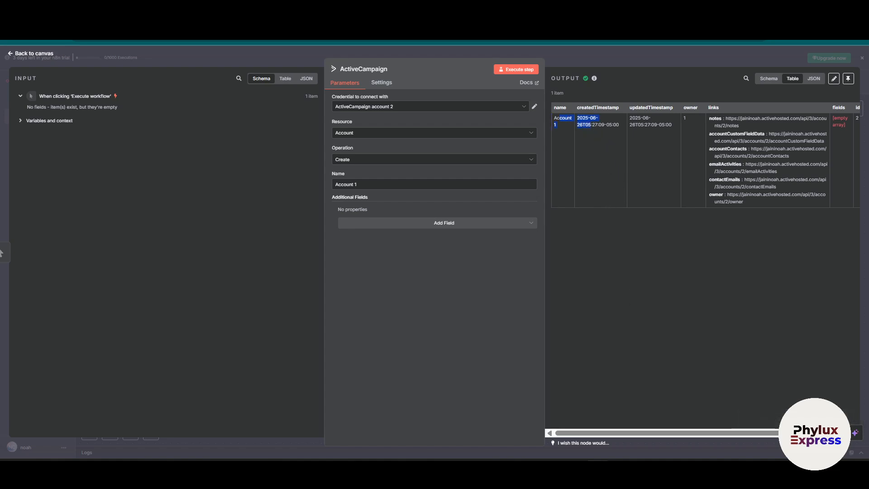
{"action": "left_click", "coordinate": [564, 114]}
{"action": "scroll", "coordinate": [771, 149], "scroll_direction": "right", "scroll_amount": 2}
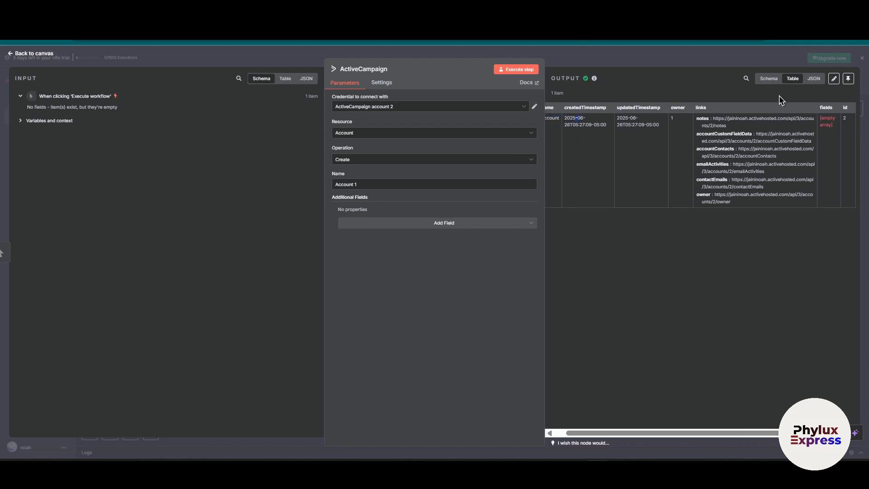
{"action": "left_click", "coordinate": [768, 78]}
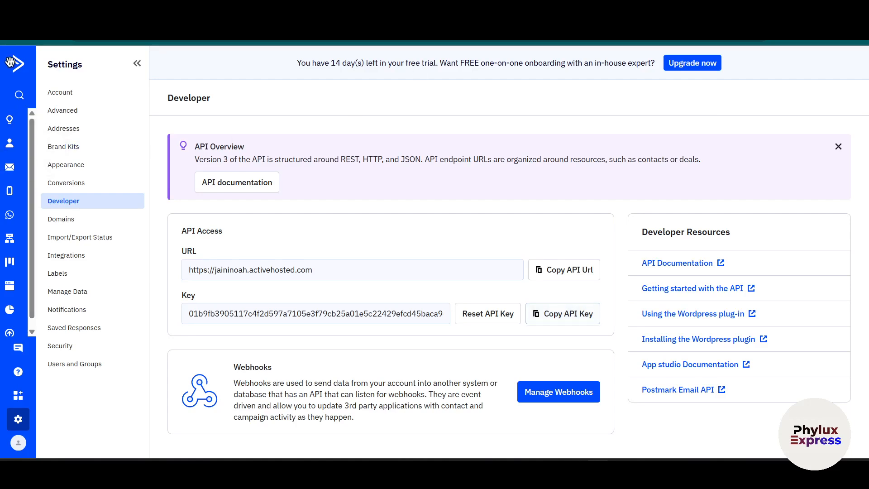
Switch to ActiveCampaign and open the Accounts list under Contacts to look for the created account.
{"action": "left_click", "coordinate": [10, 62]}
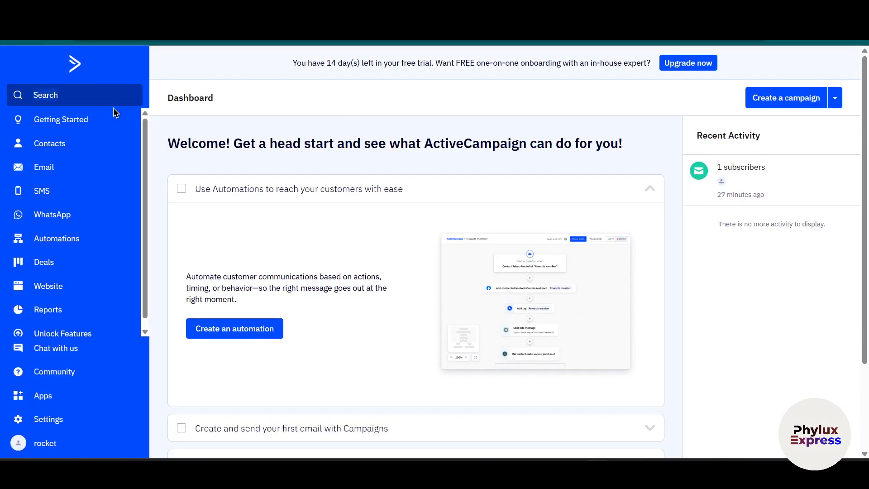
{"action": "left_click", "coordinate": [69, 143]}
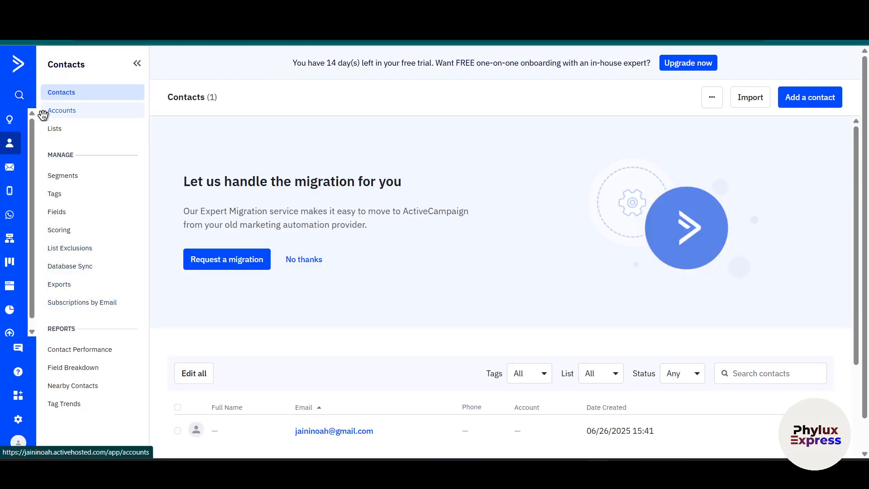
{"action": "left_click", "coordinate": [62, 113]}
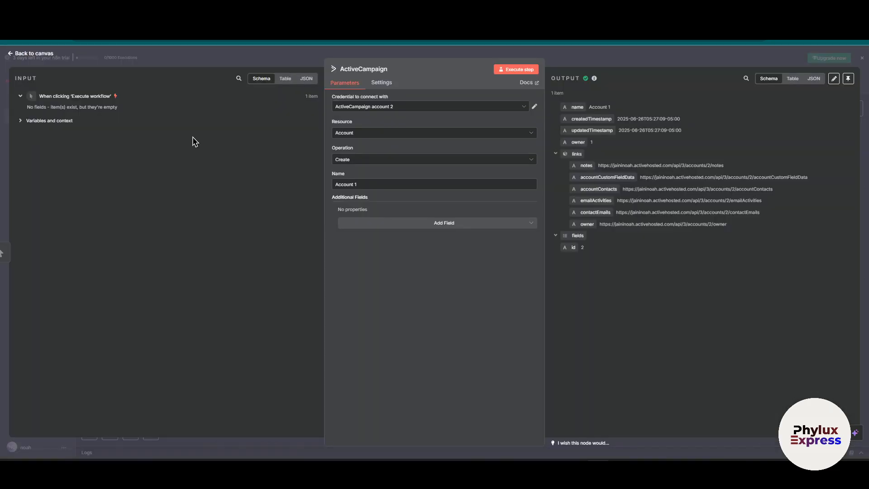
Set the account name to Account 2, execute the node in n8n and check the Accounts list in ActiveCampaign.
{"action": "key", "text": "BackSpace"}
{"action": "type", "text": "2"}
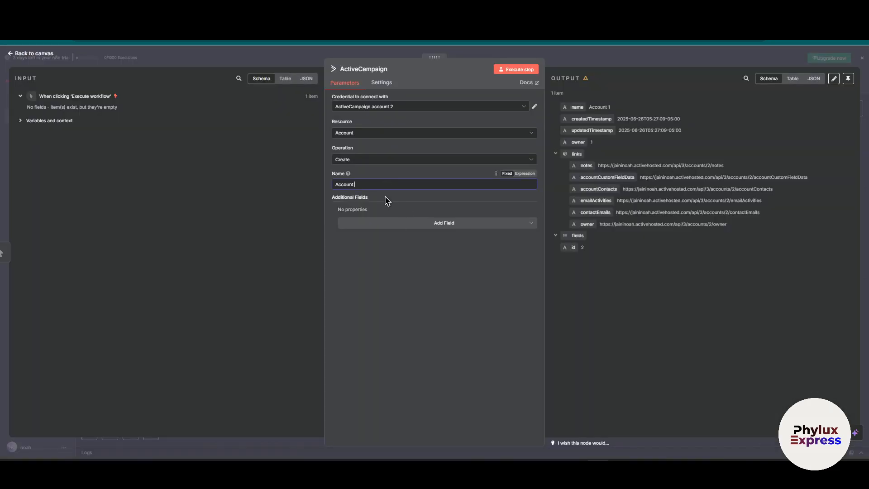
{"action": "left_click", "coordinate": [509, 69]}
{"action": "left_click", "coordinate": [510, 69]}
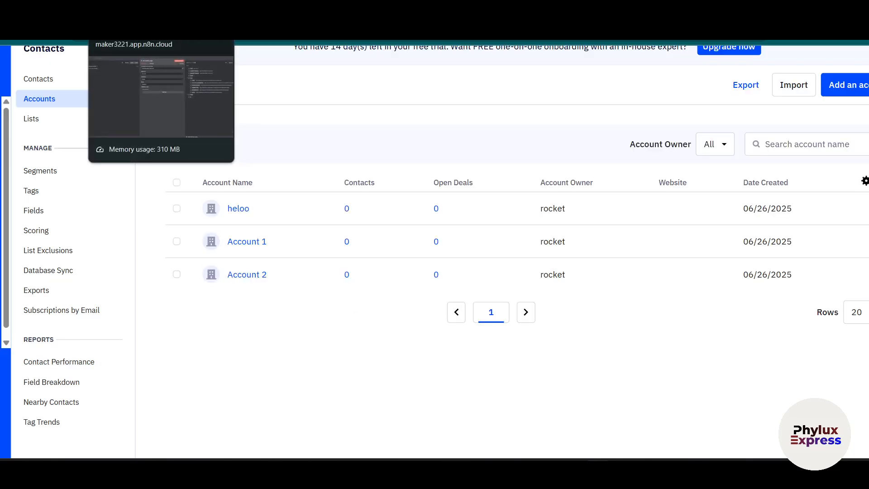
{"action": "left_click", "coordinate": [132, 13]}
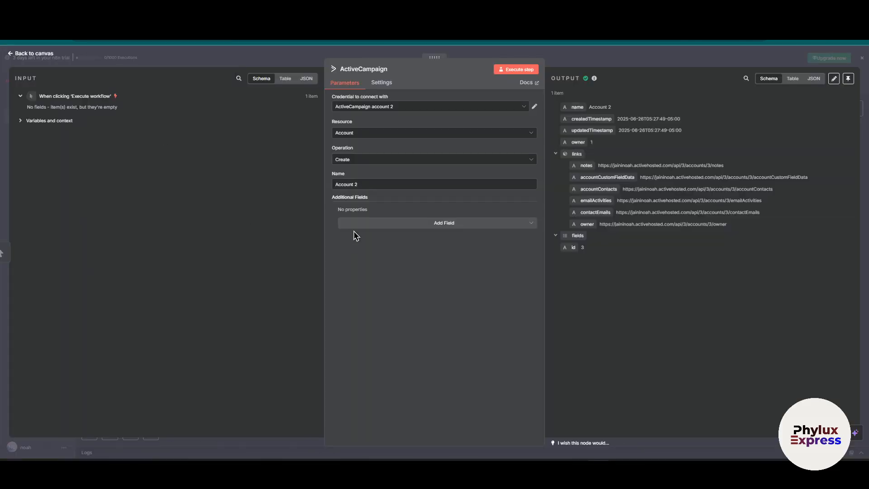